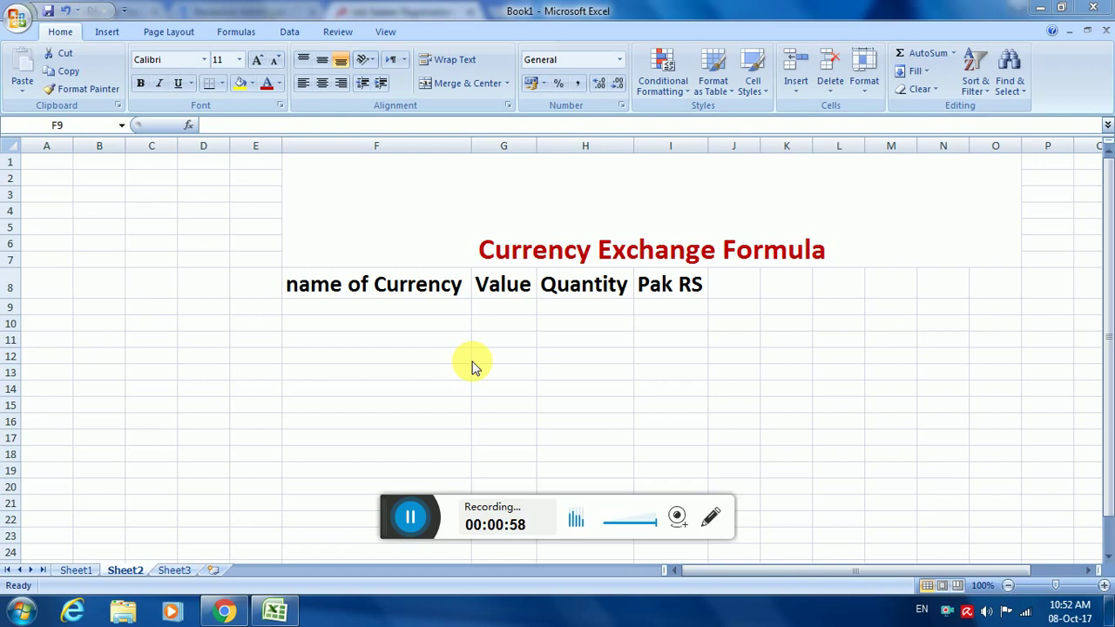
Fill row 9 with Reyal in F9, Value 28 in G9 and Quantity 500 in H9.
left_click(424, 310)
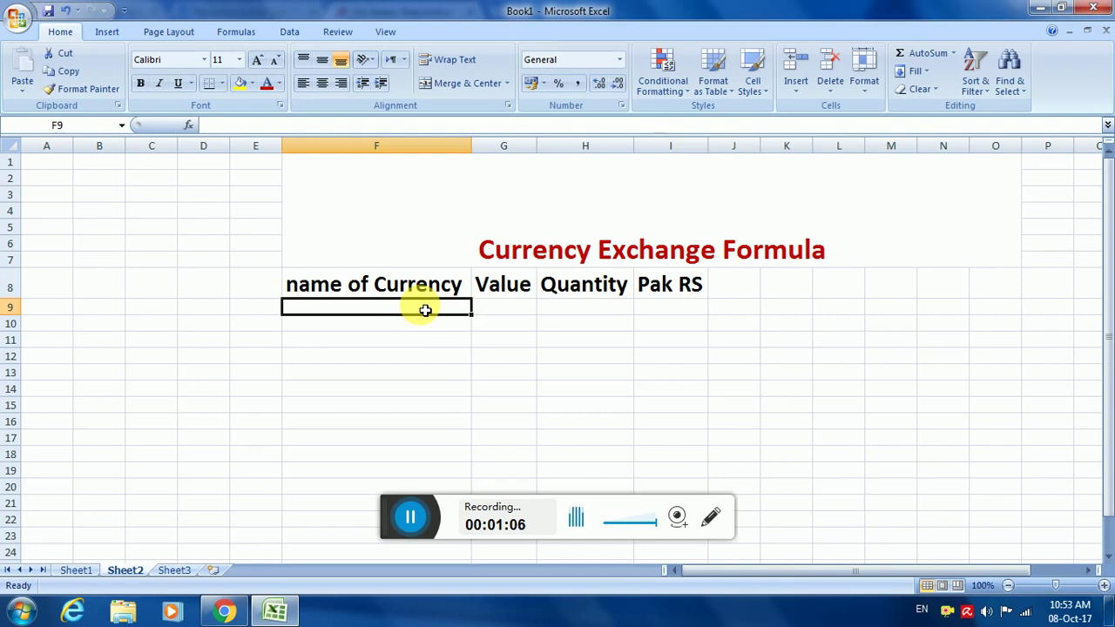
double_click(425, 310)
type("rsy")
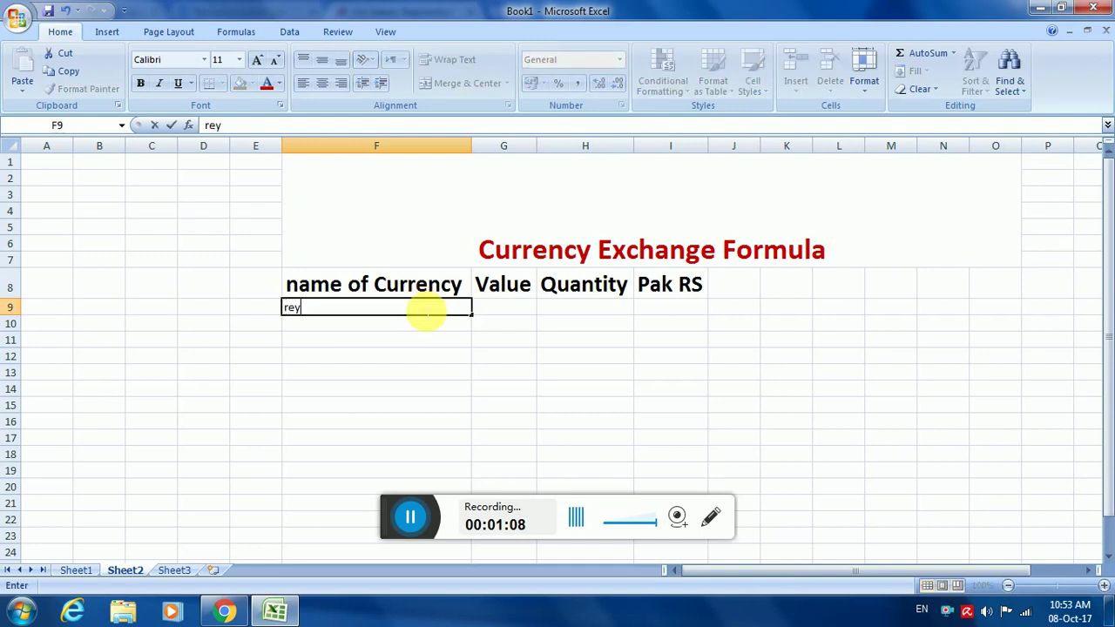
key("BackSpace")
key("BackSpace")
key("BackSpace")
type("R")
type("eyal")
key("Tab")
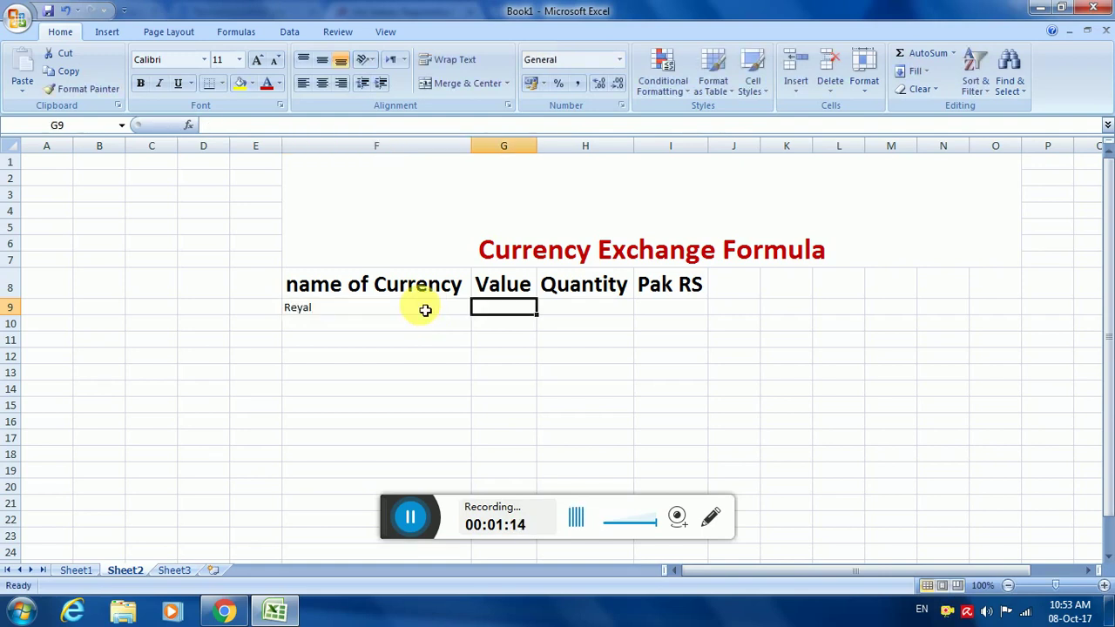
type("28")
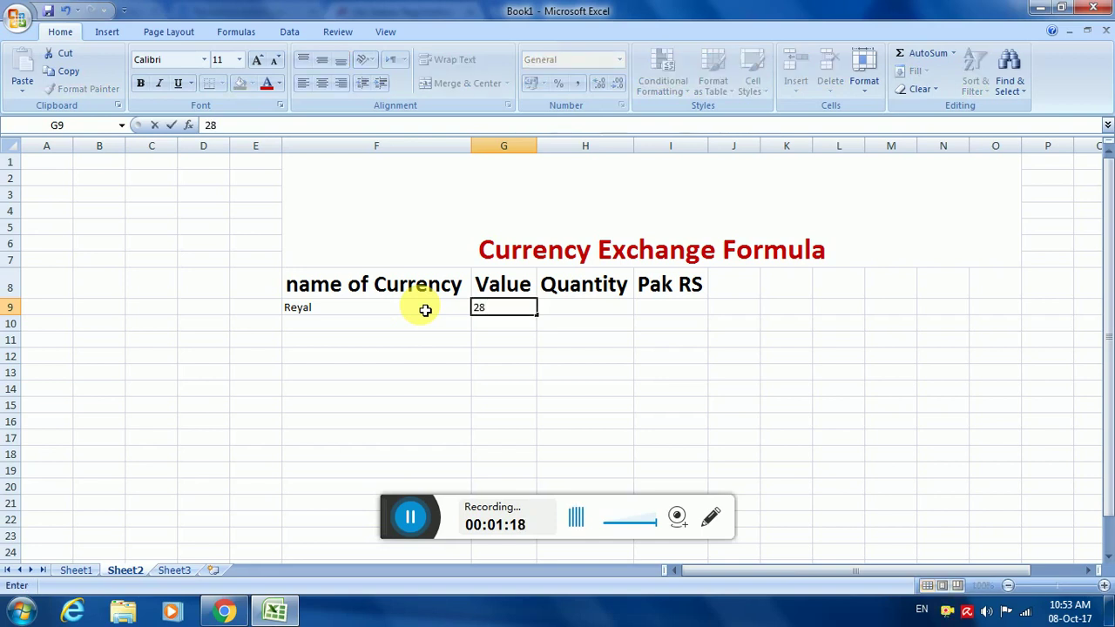
left_click(425, 311)
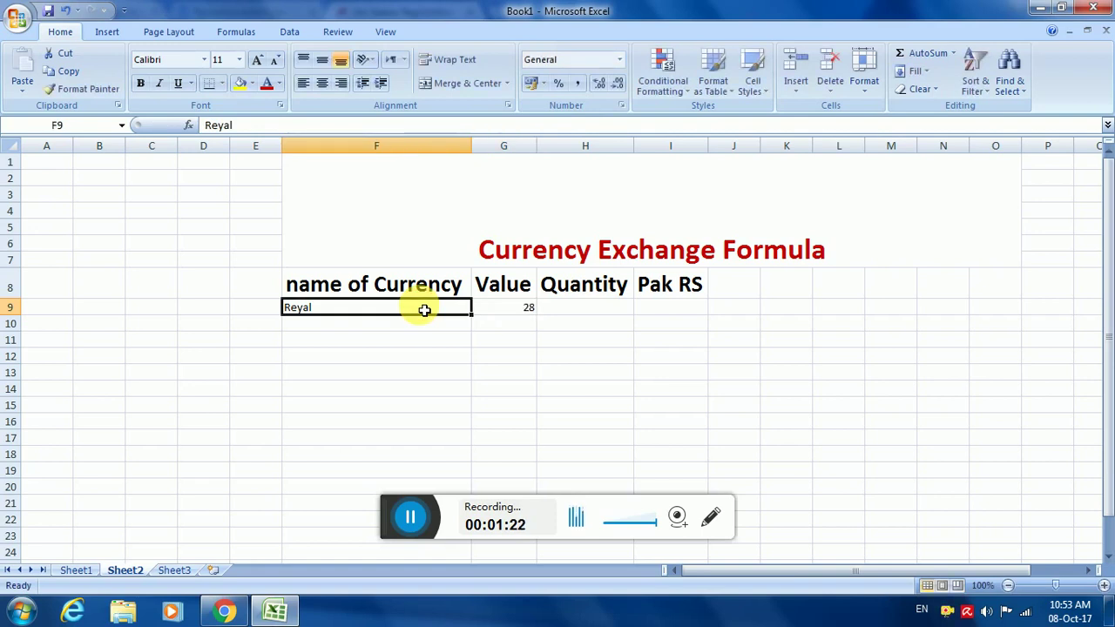
key("Right")
key("Right")
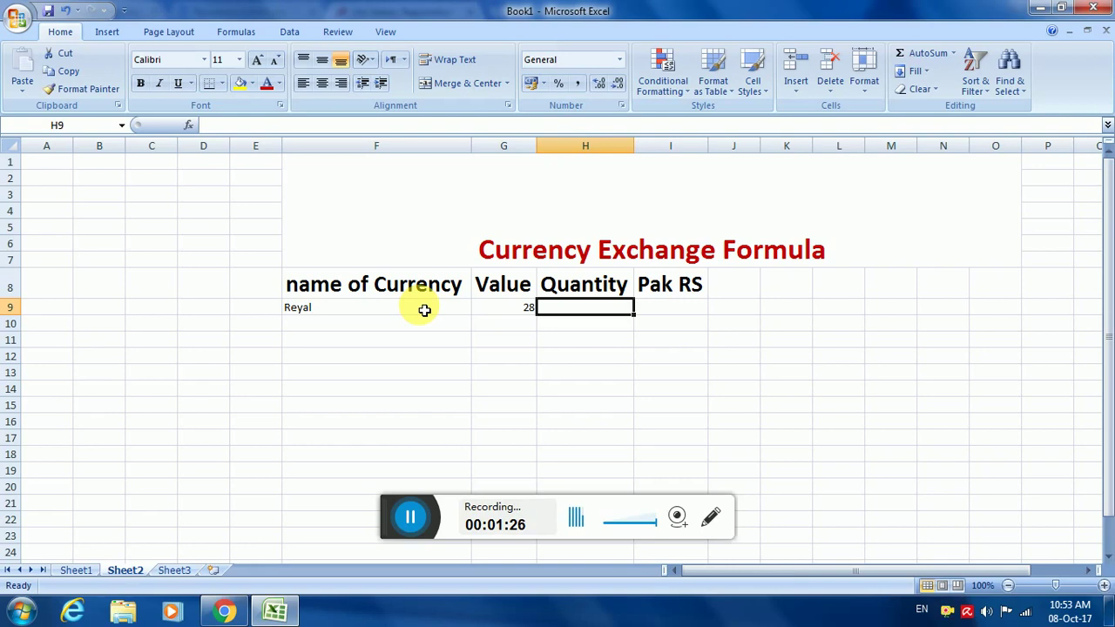
type("5")
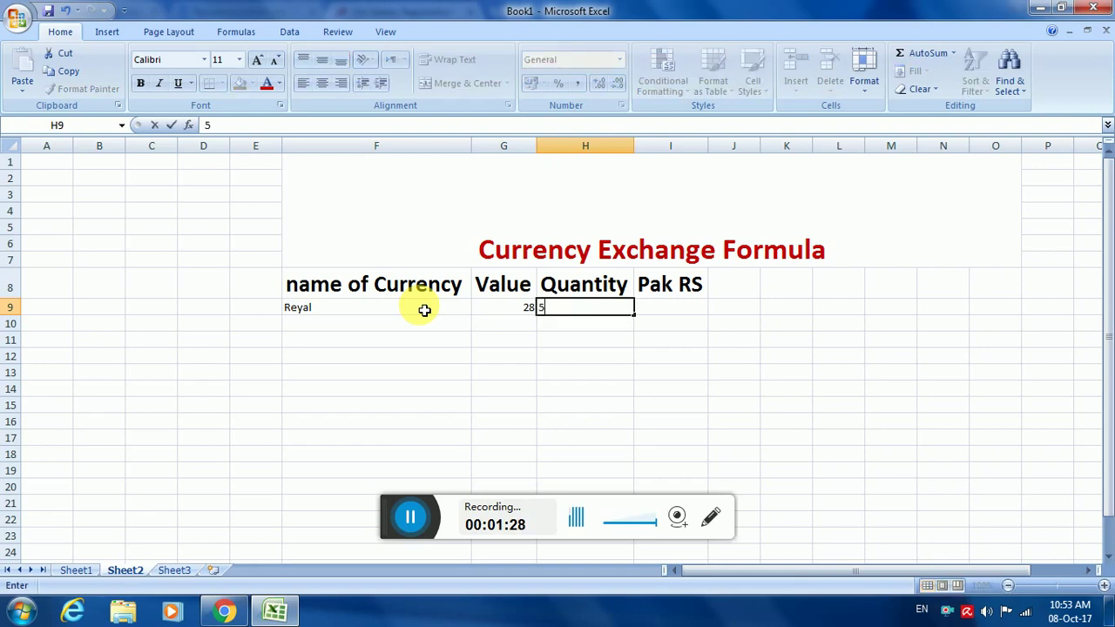
type("00")
key("Tab")
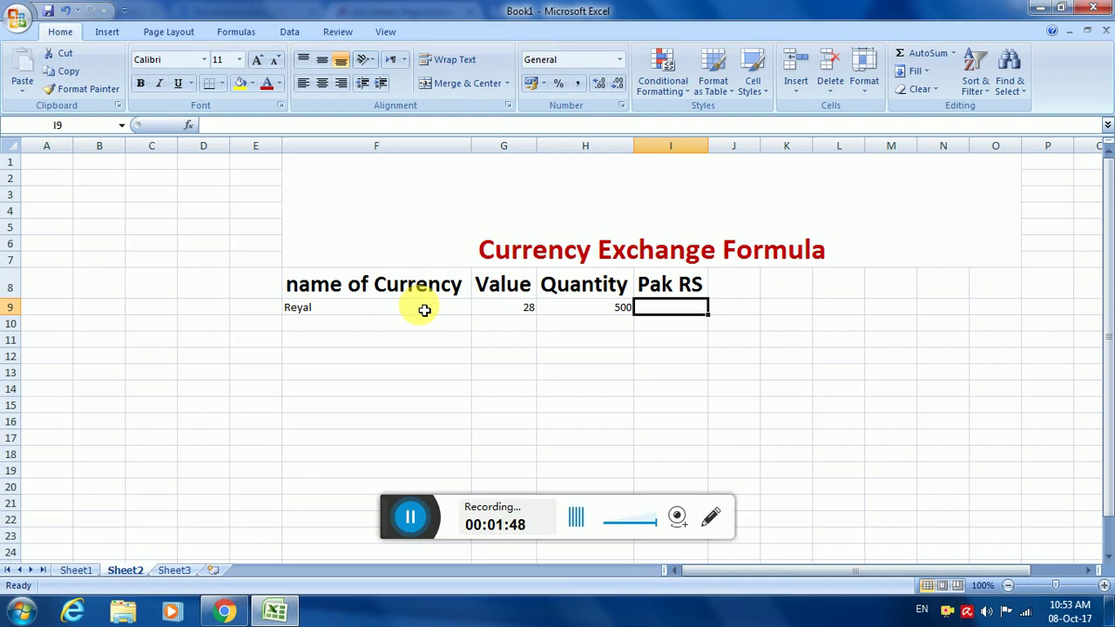
Enter the formula =G9*H9 in Pak RS cell I9, giving 14000.
left_click(409, 519)
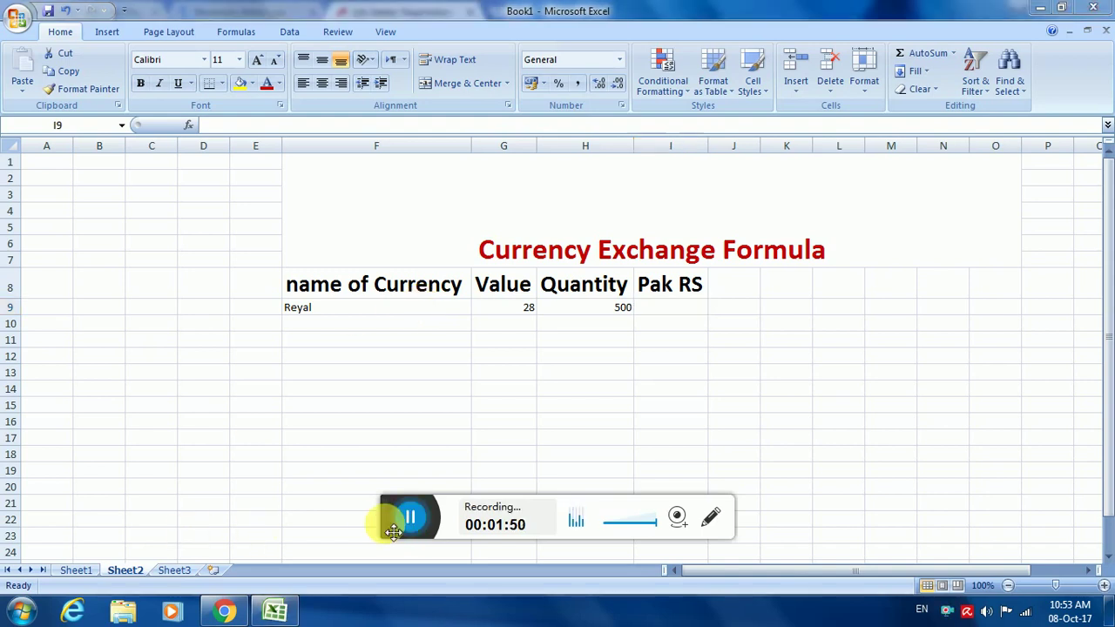
left_click(681, 307)
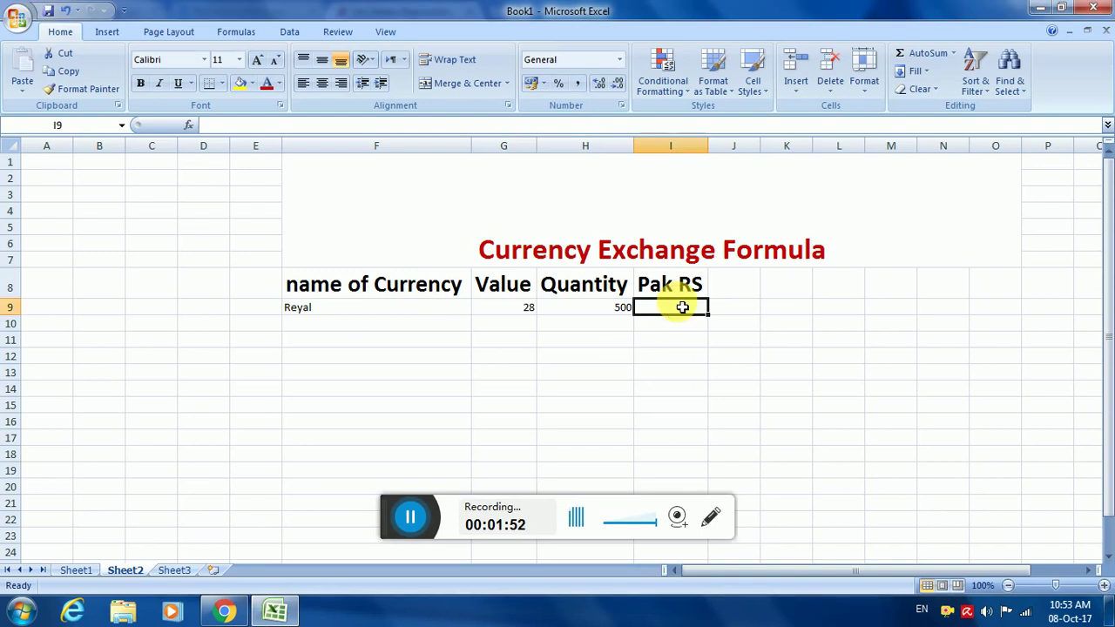
type("=")
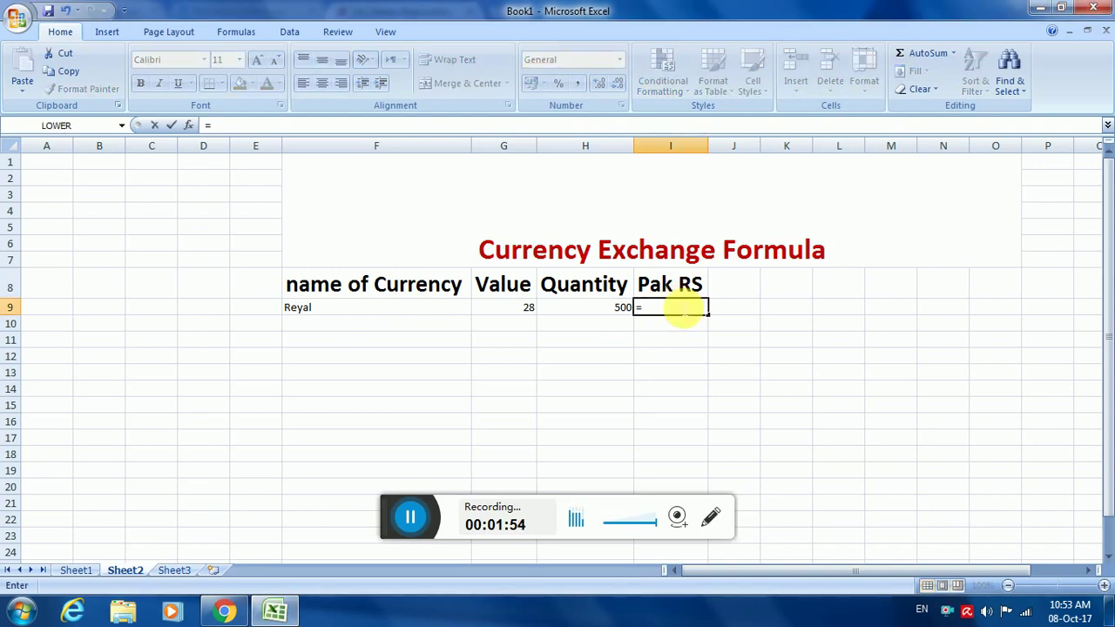
left_click(515, 310)
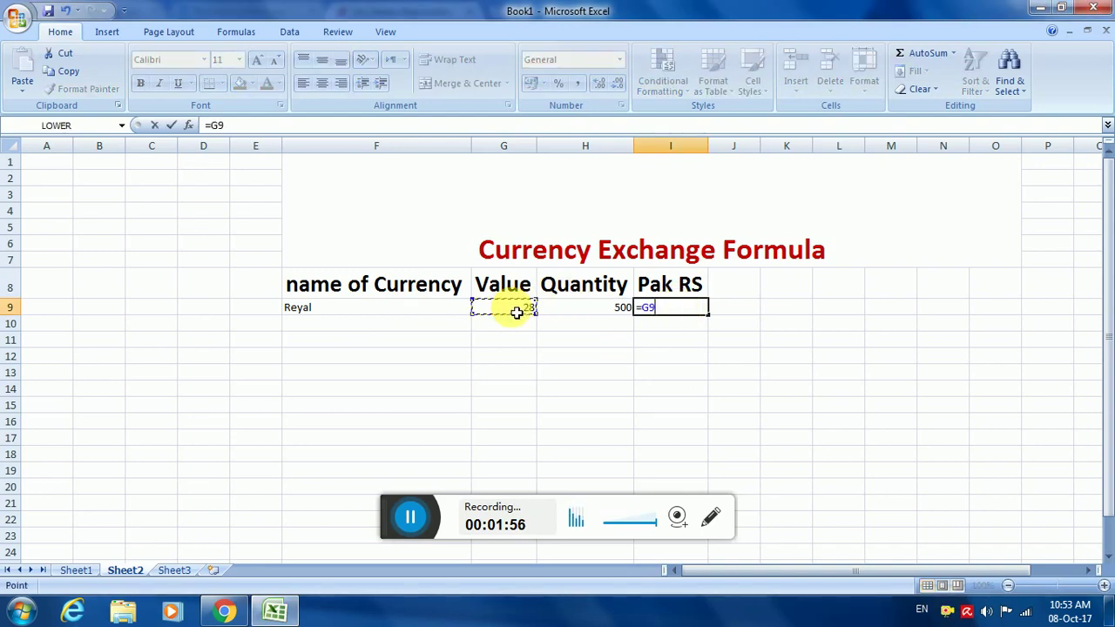
type("*")
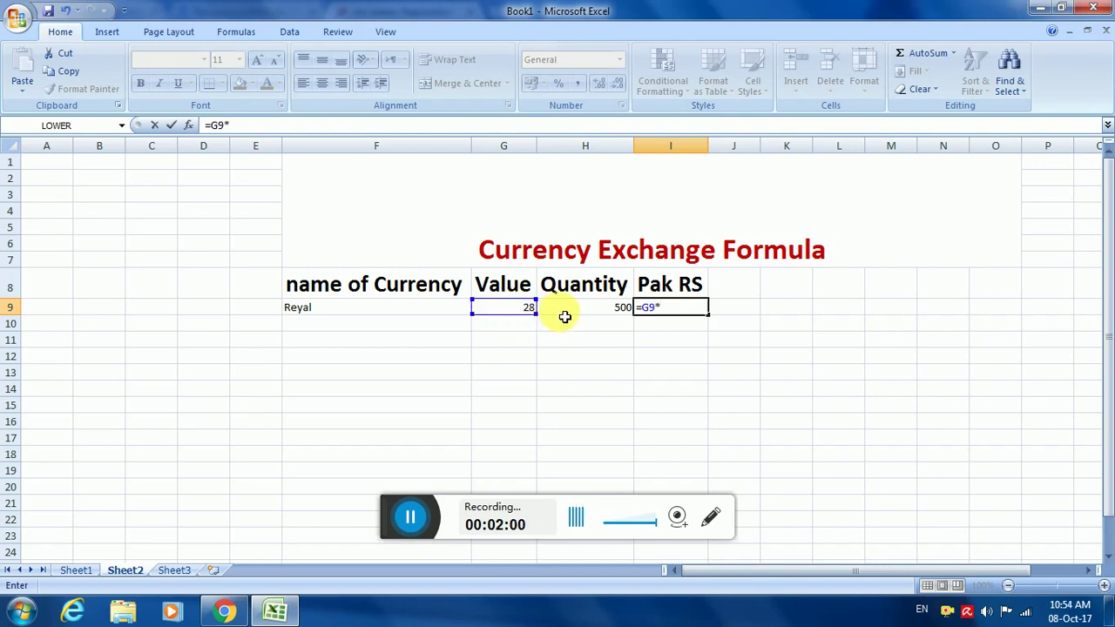
left_click(563, 311)
key("Return")
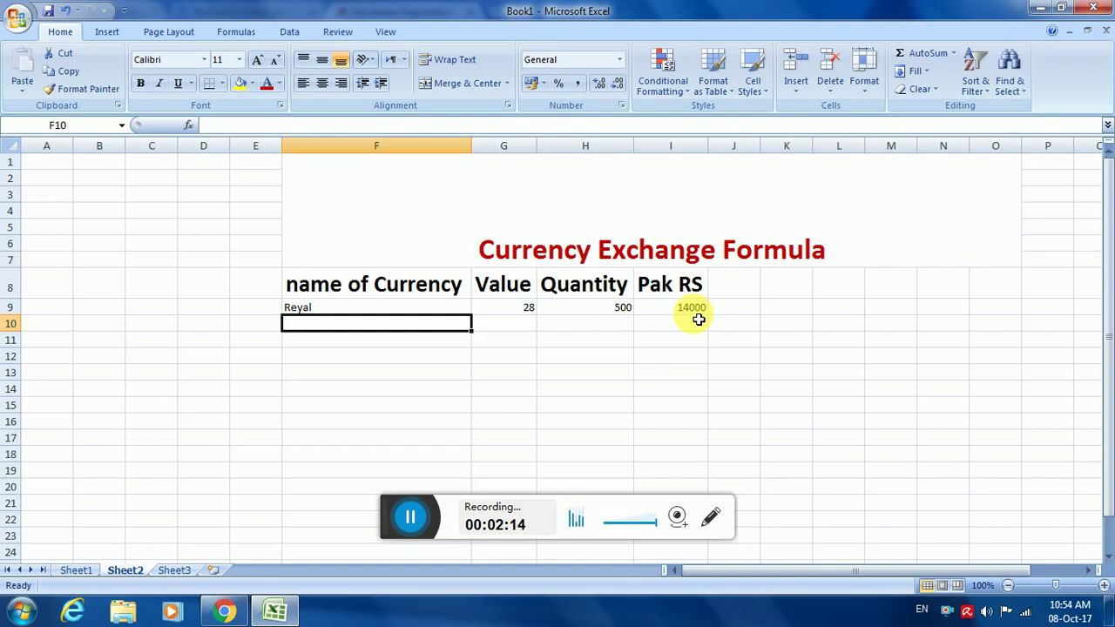
Fill row 10 with dollar, Value 98 and Quantity 500.
left_click(470, 313)
left_click(429, 327)
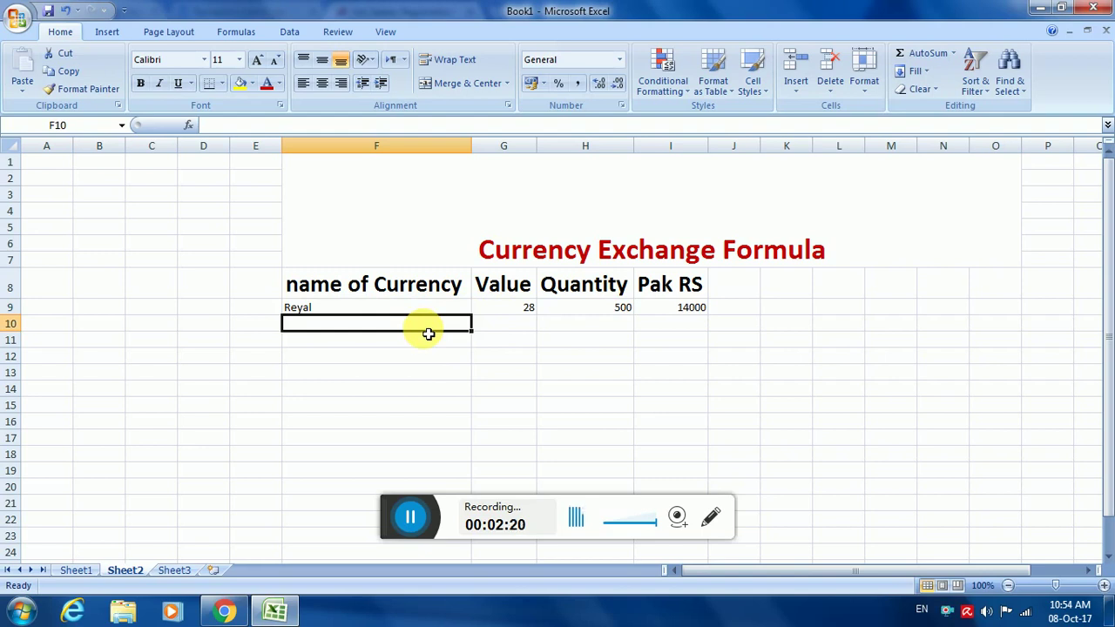
type("doll")
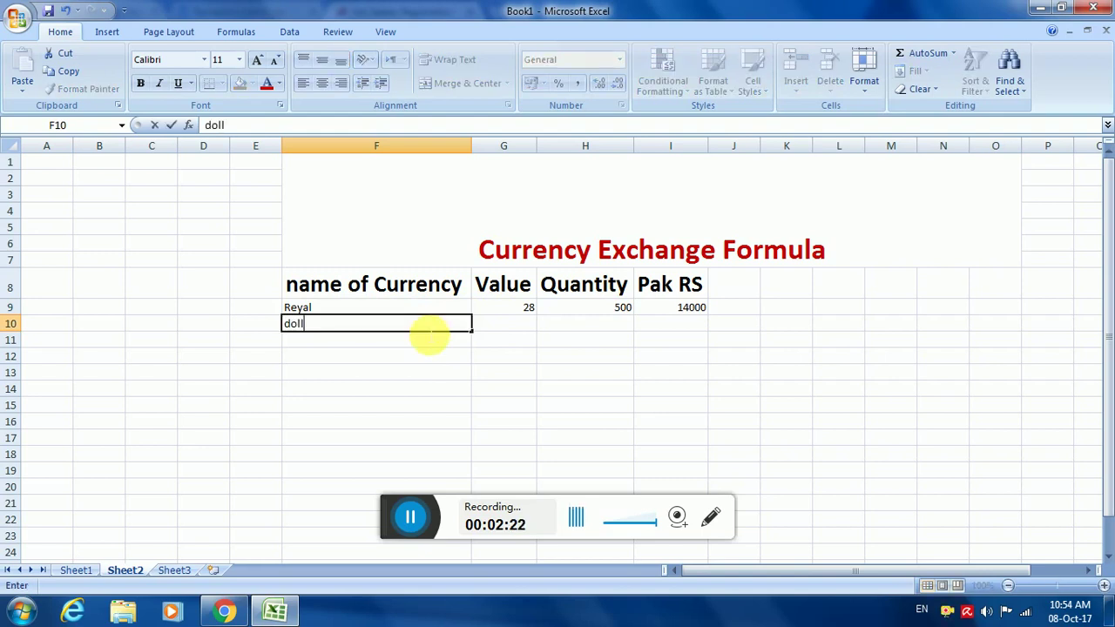
type("ar")
key("Tab")
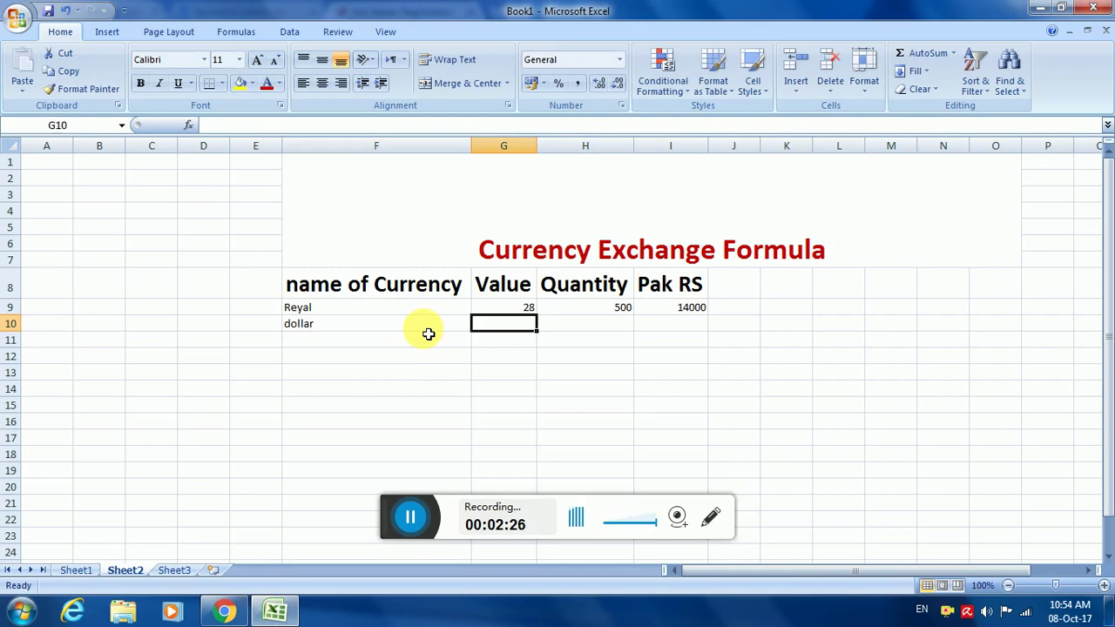
type("98")
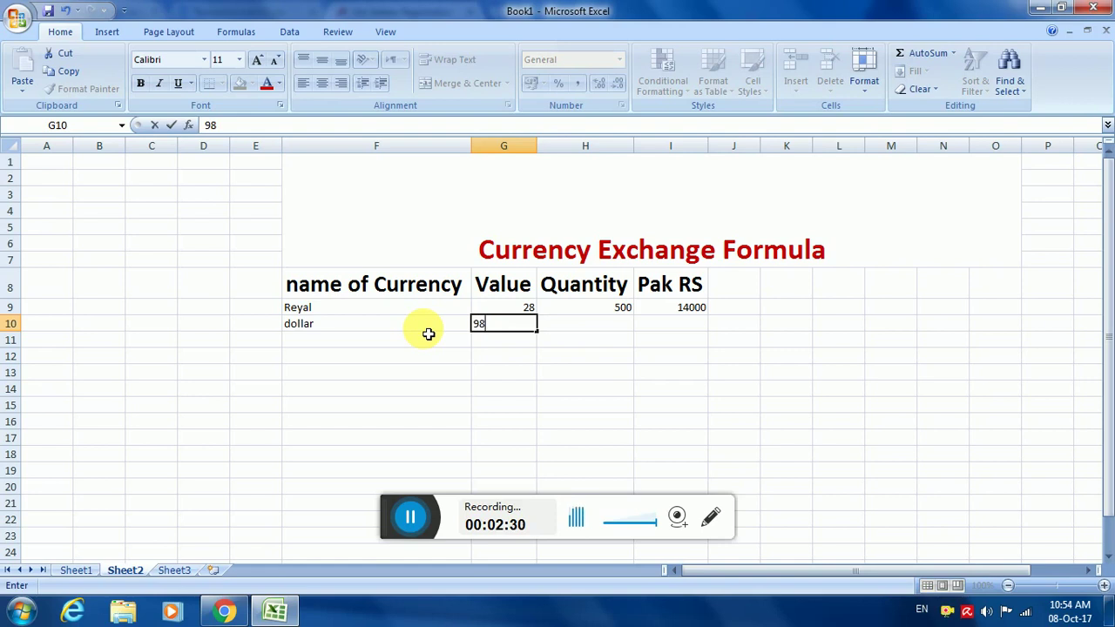
key("Tab")
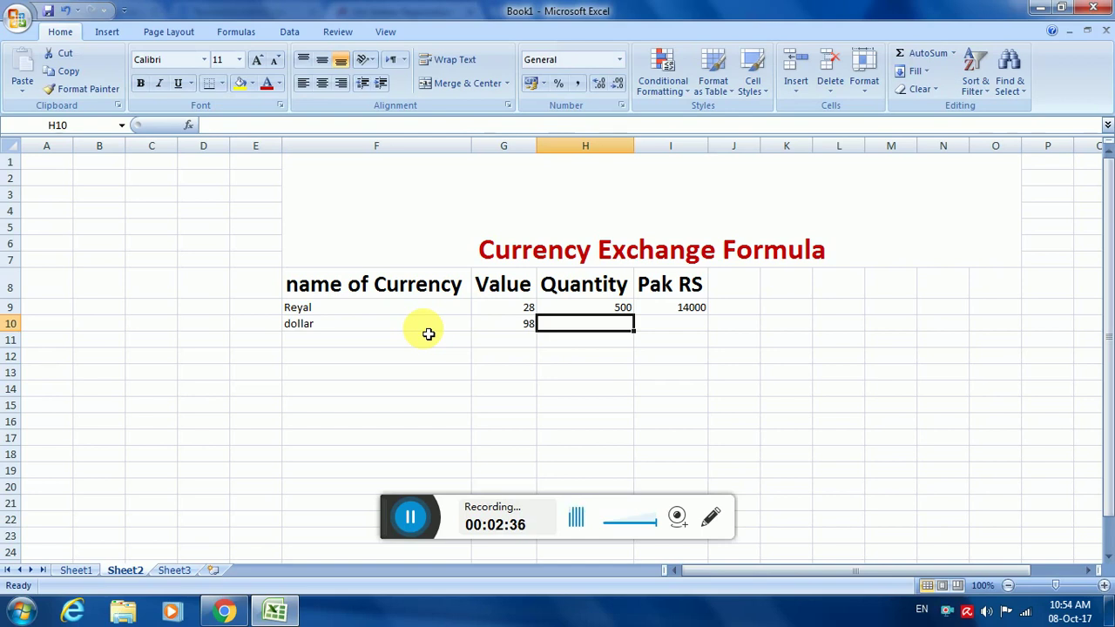
type("55")
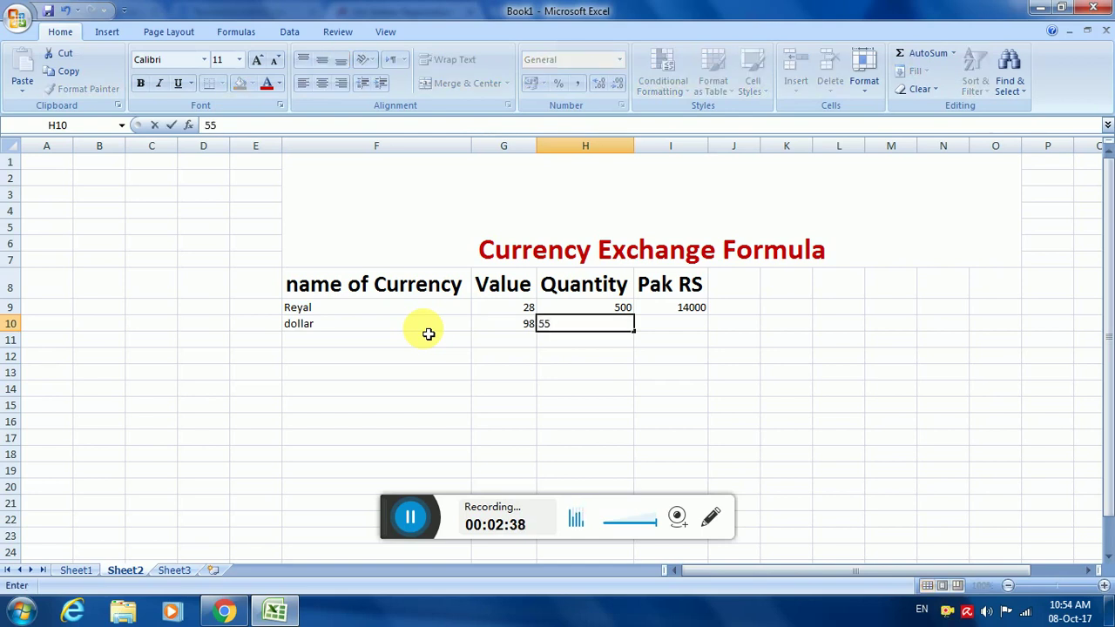
key("BackSpace")
type("00")
key("Tab")
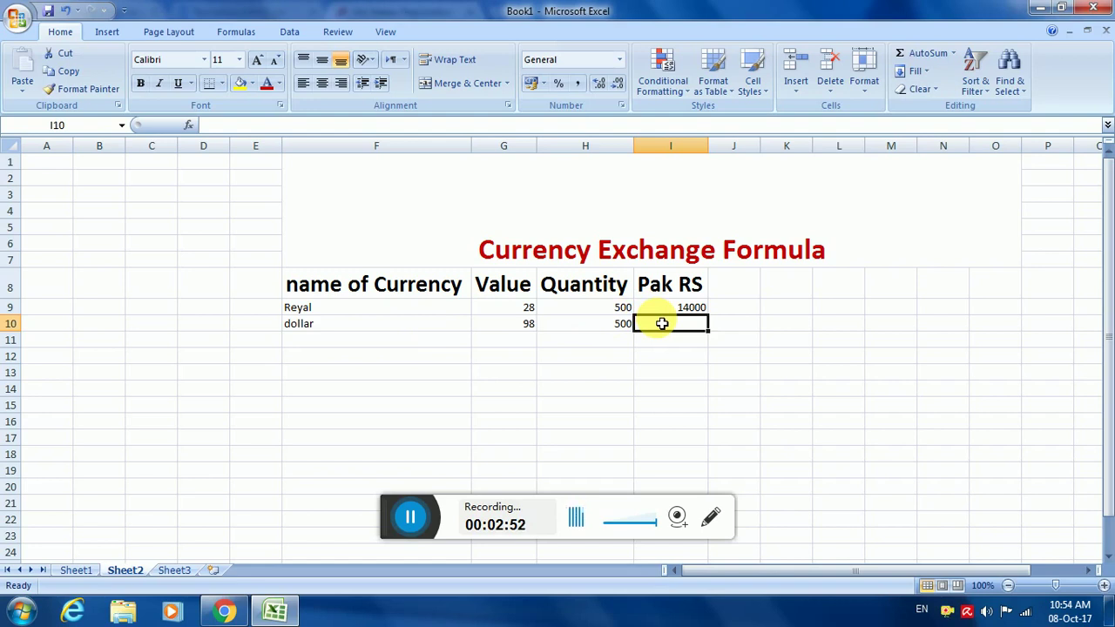
Copy the I9 Pak RS formula down to I18, giving dollar 49000.
left_click(669, 307)
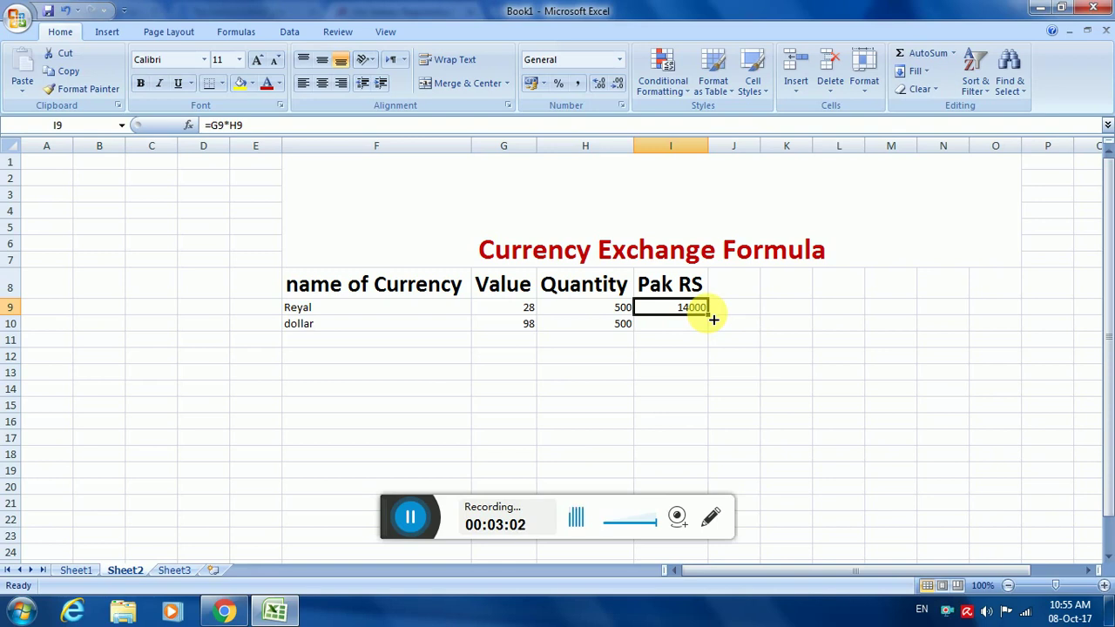
left_click_drag(714, 320, 704, 474)
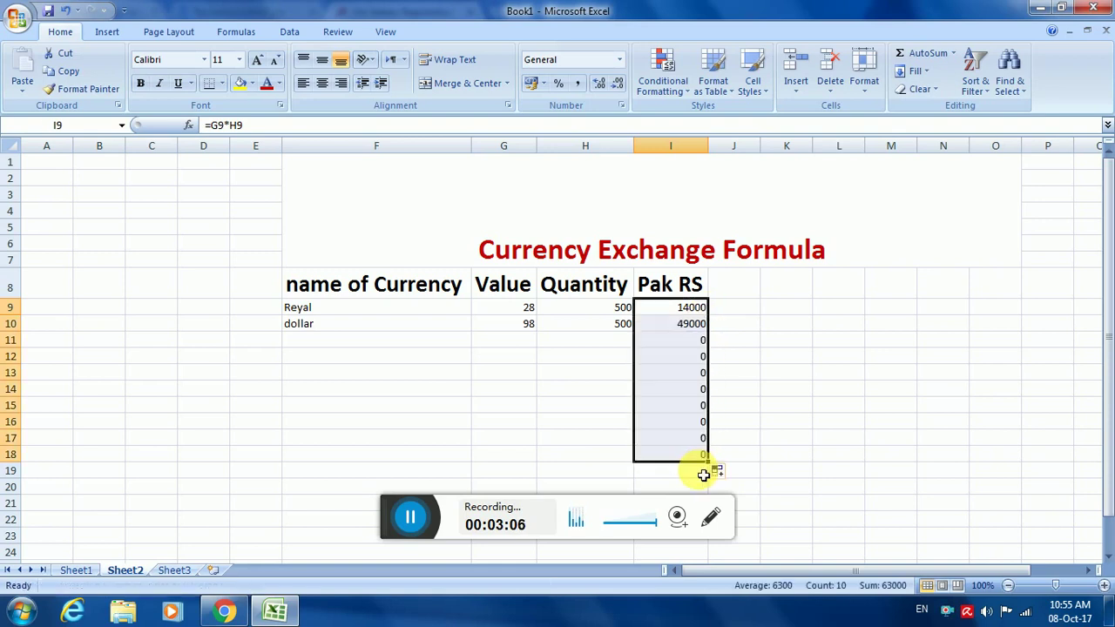